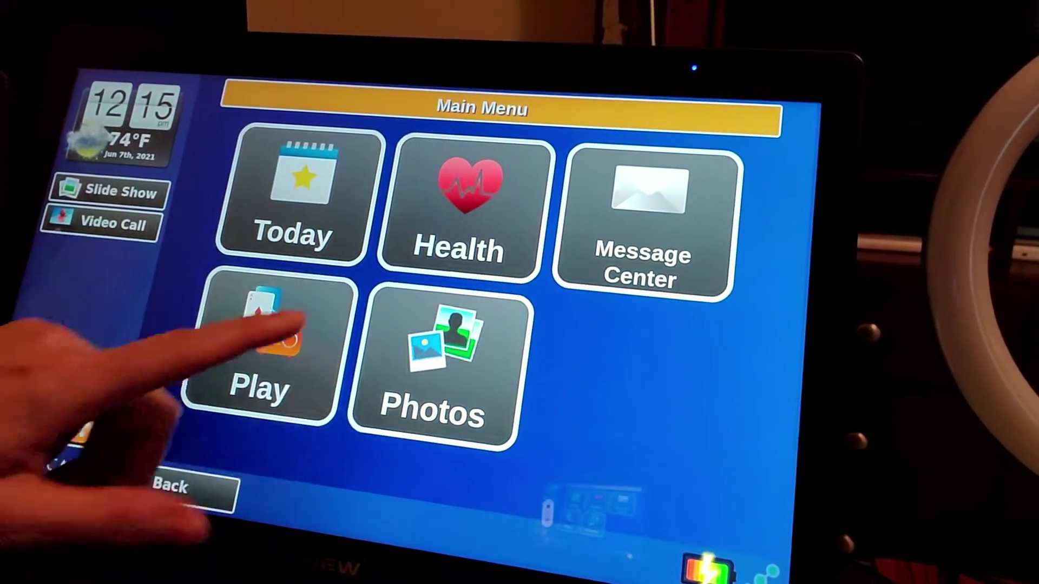
# Step: Go from Health to the Medication list and open the Nature-roid thyroid details
pyautogui.click(459, 195)
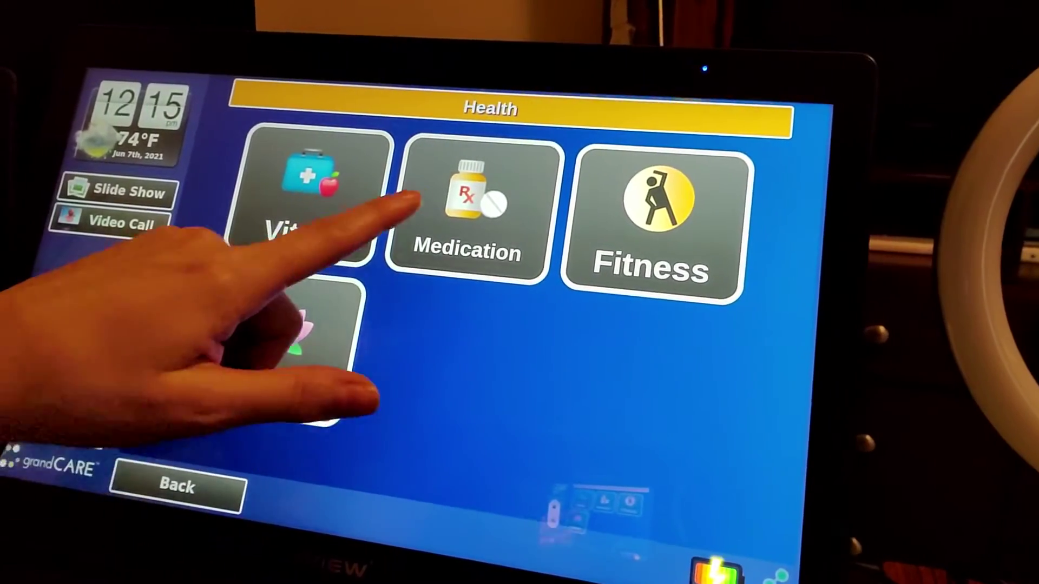
pyautogui.click(459, 207)
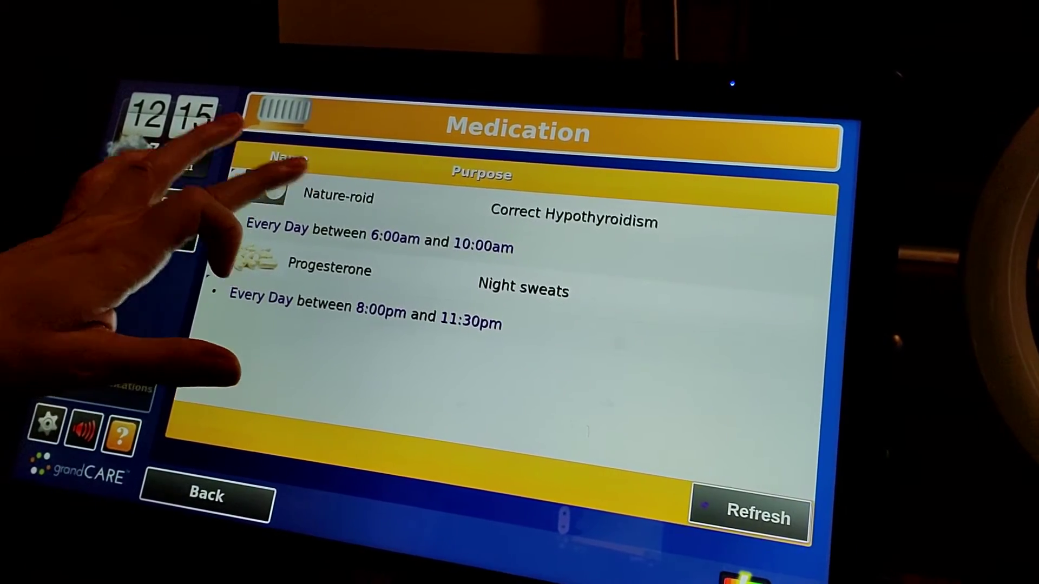
pyautogui.click(276, 195)
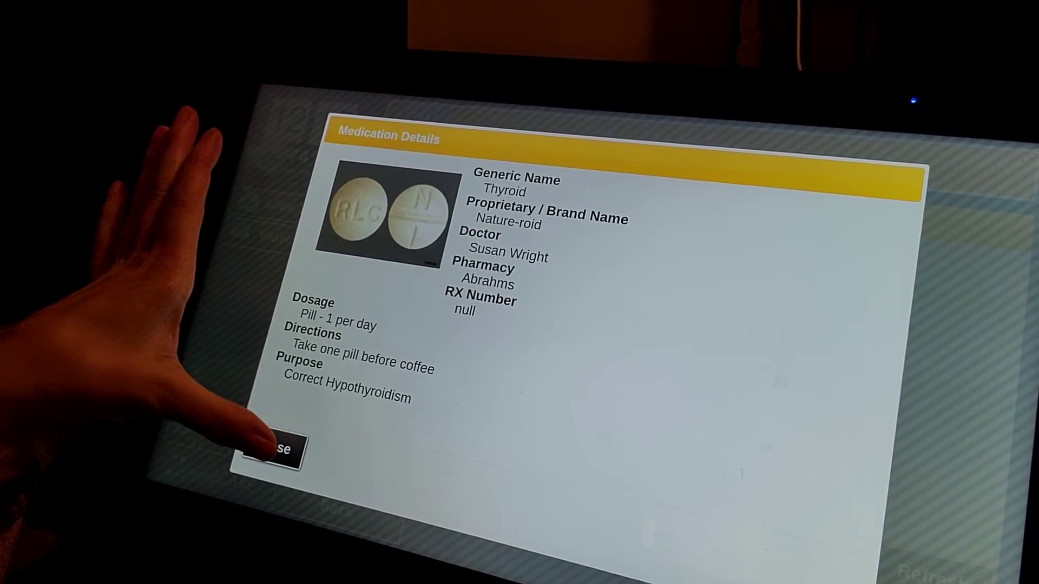
pyautogui.click(273, 446)
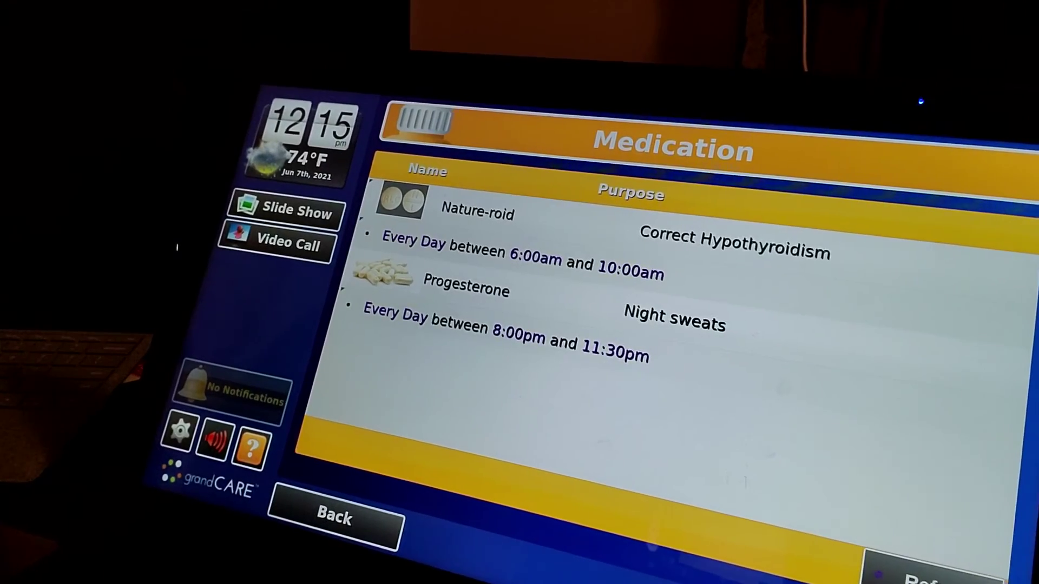